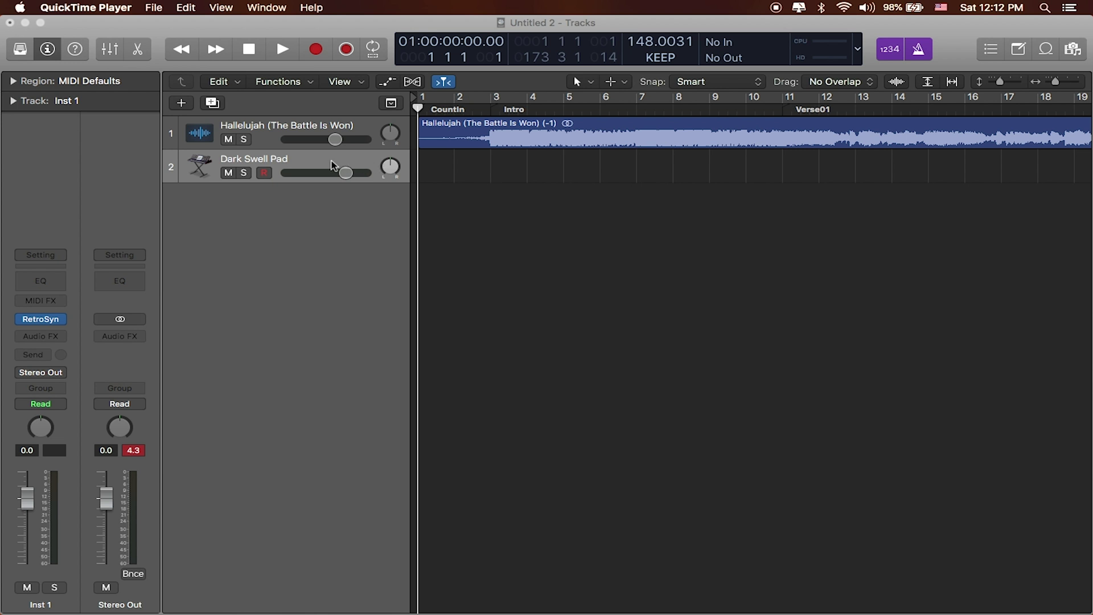
- Bring the Logic Pro X project with the Hallelujah and Dark Swell Pad tracks to the front
click(328, 169)
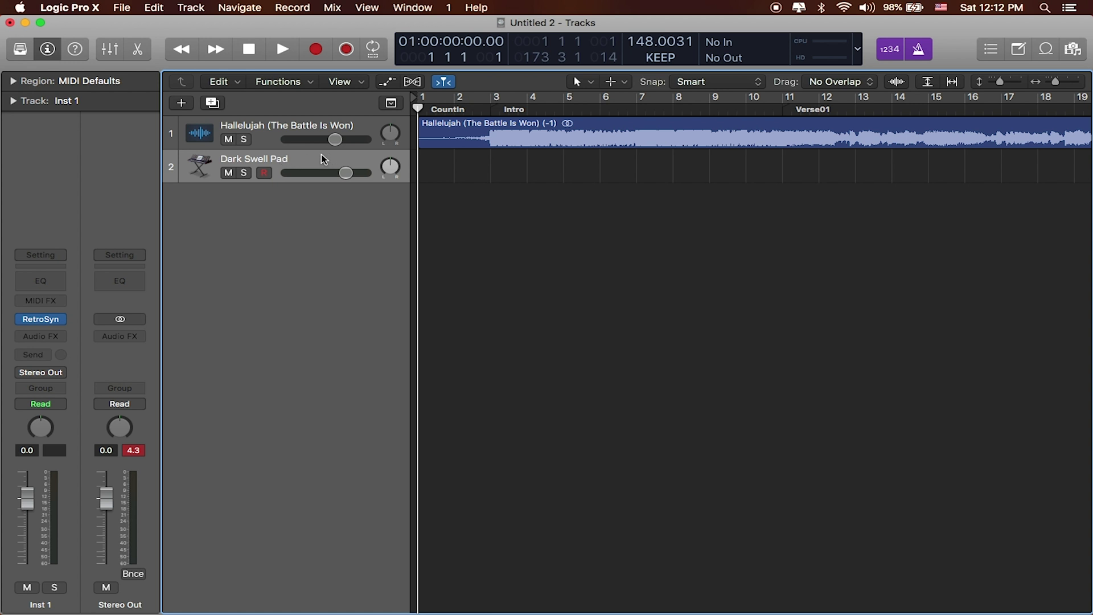
- Set up one new Software Instrument track using EXS24 (Sampler) in Stereo, Output 1 + 2
click(182, 103)
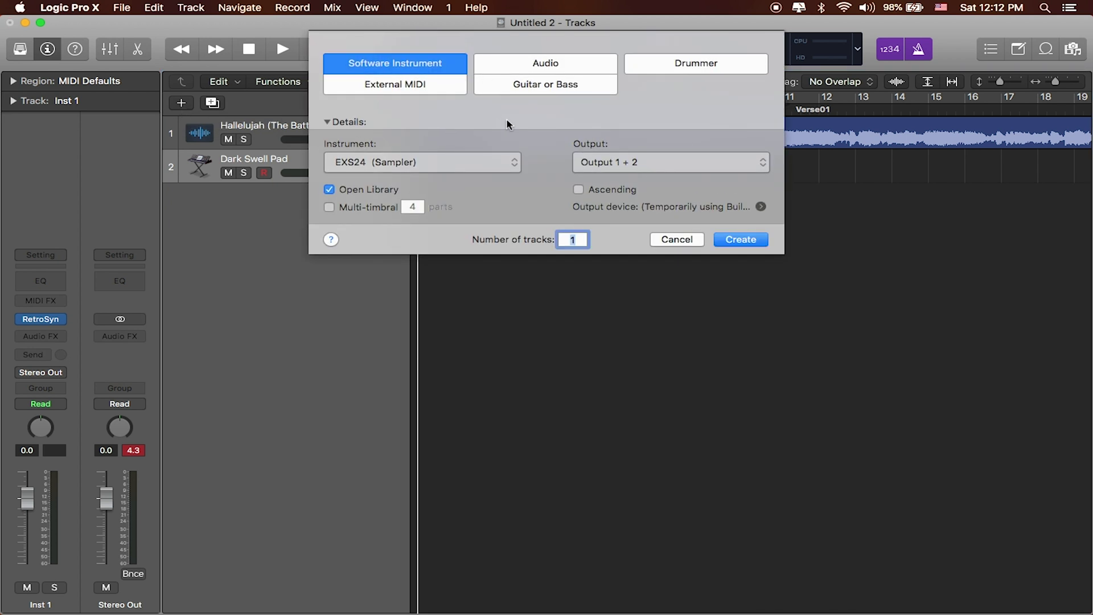
click(509, 163)
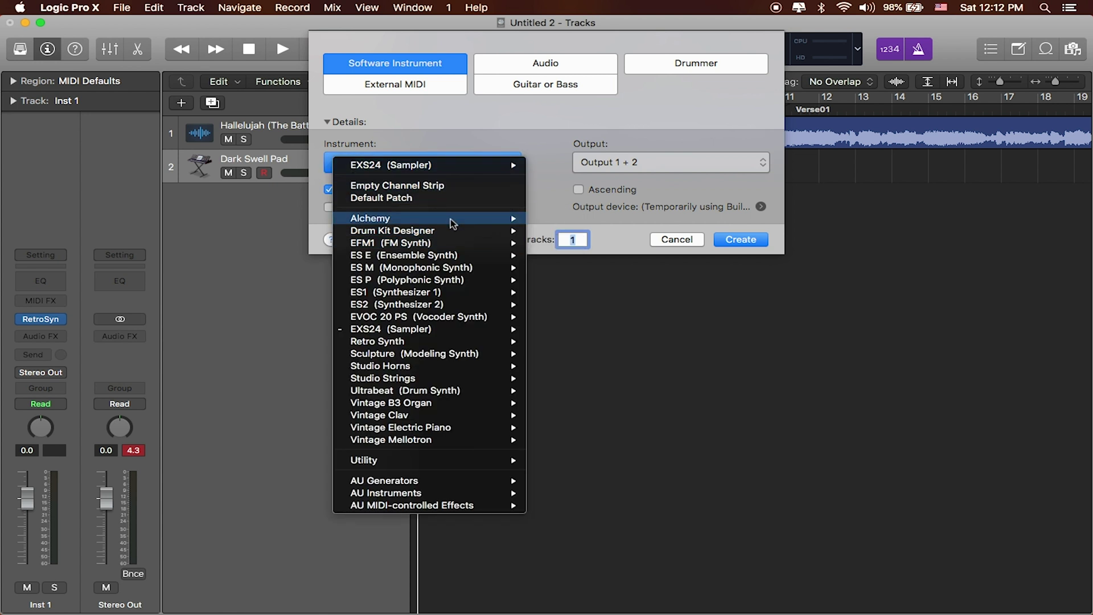
mouse_move(454, 234)
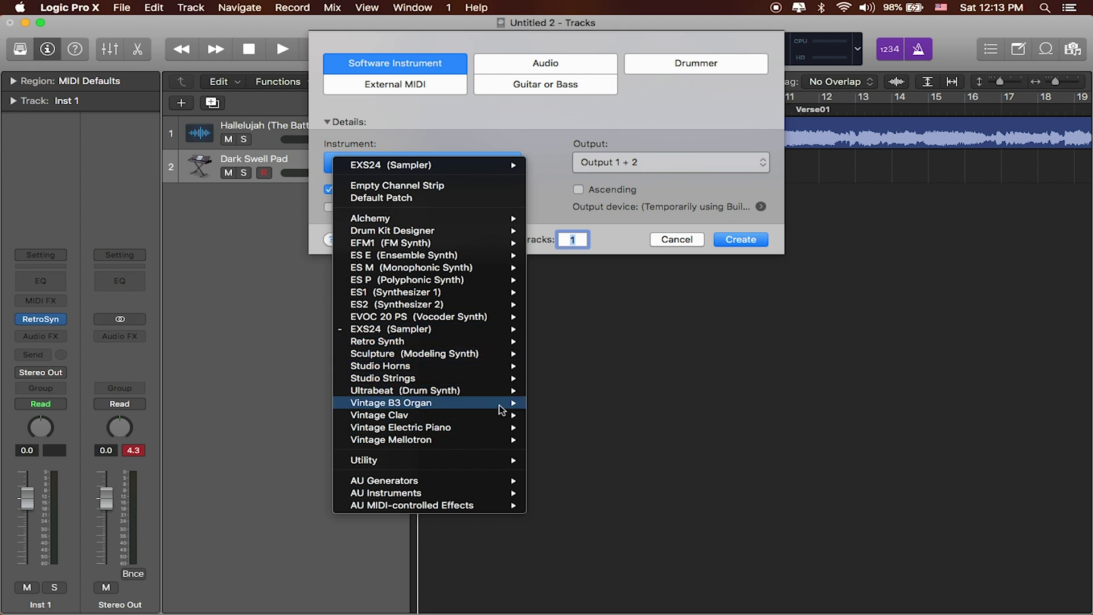
mouse_move(425, 403)
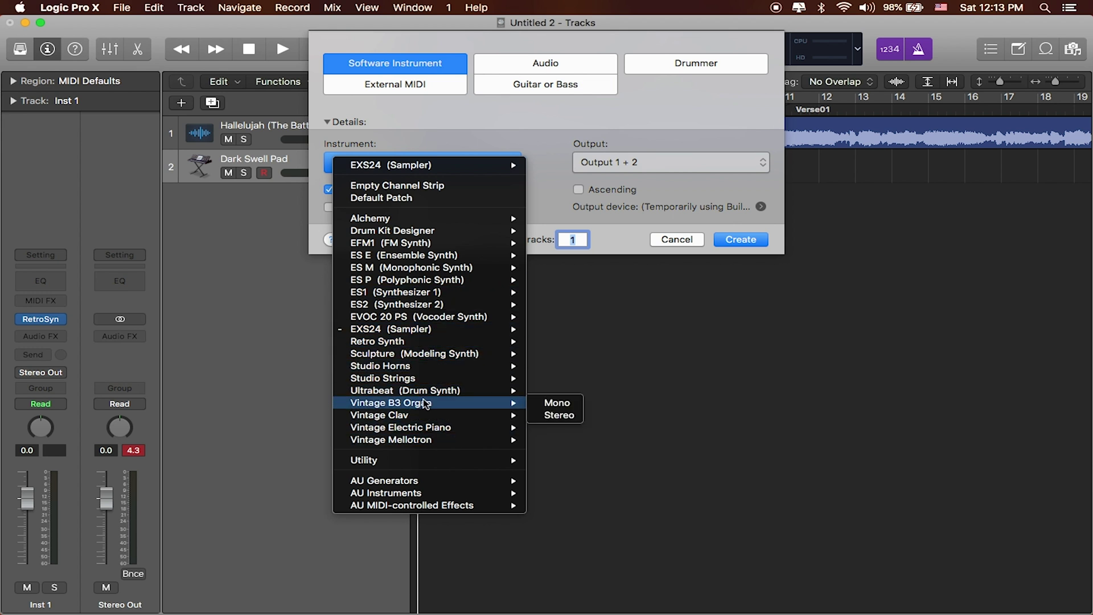
mouse_move(461, 331)
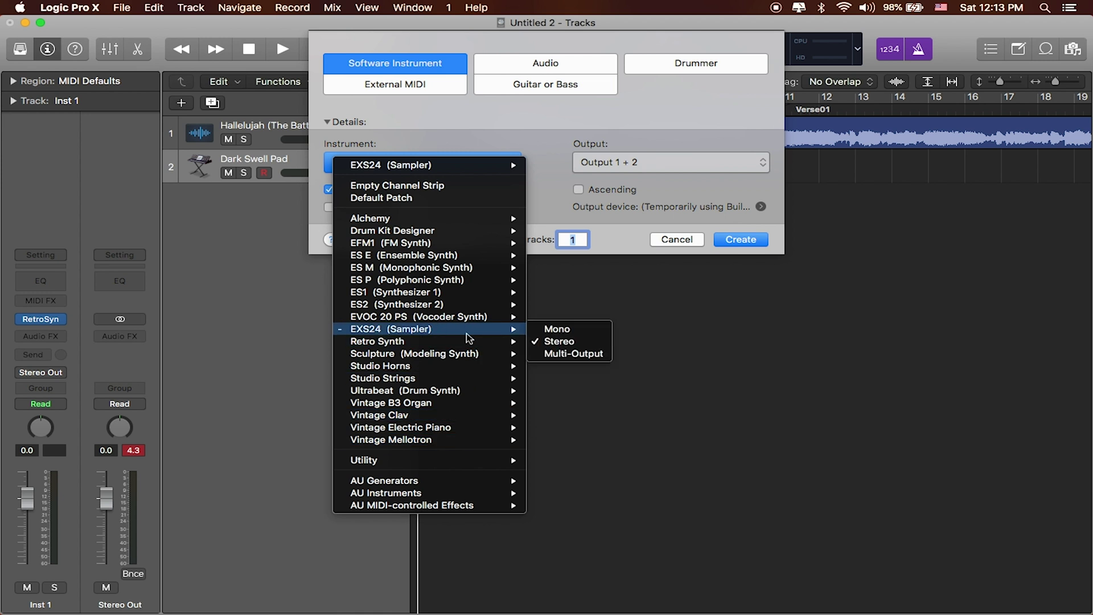
click(559, 342)
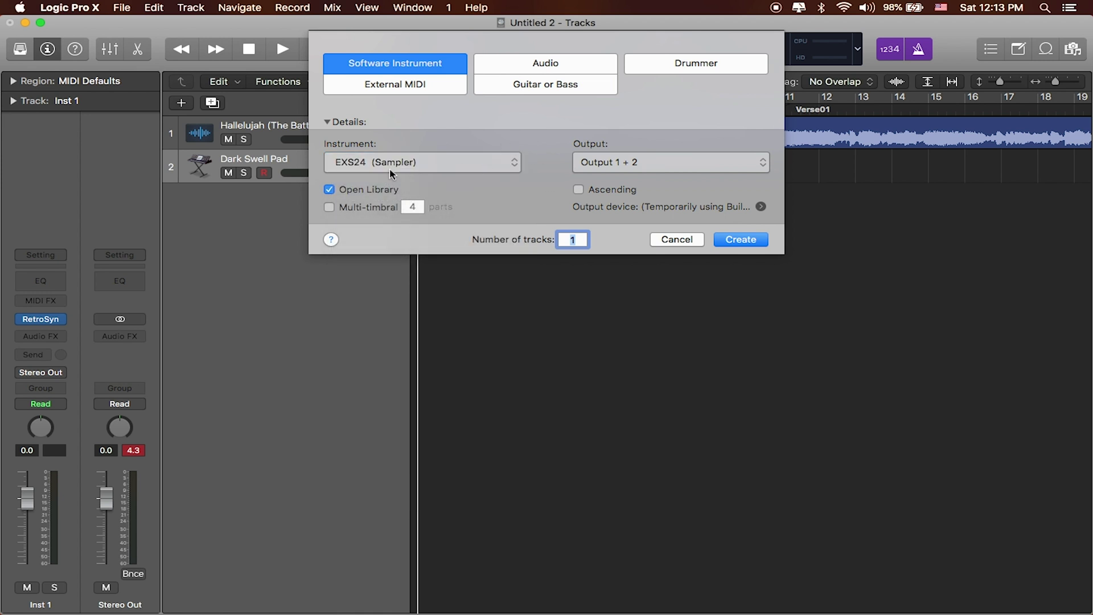
- Create the new track and load Acoustic Pianos > Steinway Grand Piano 2 on it
click(740, 239)
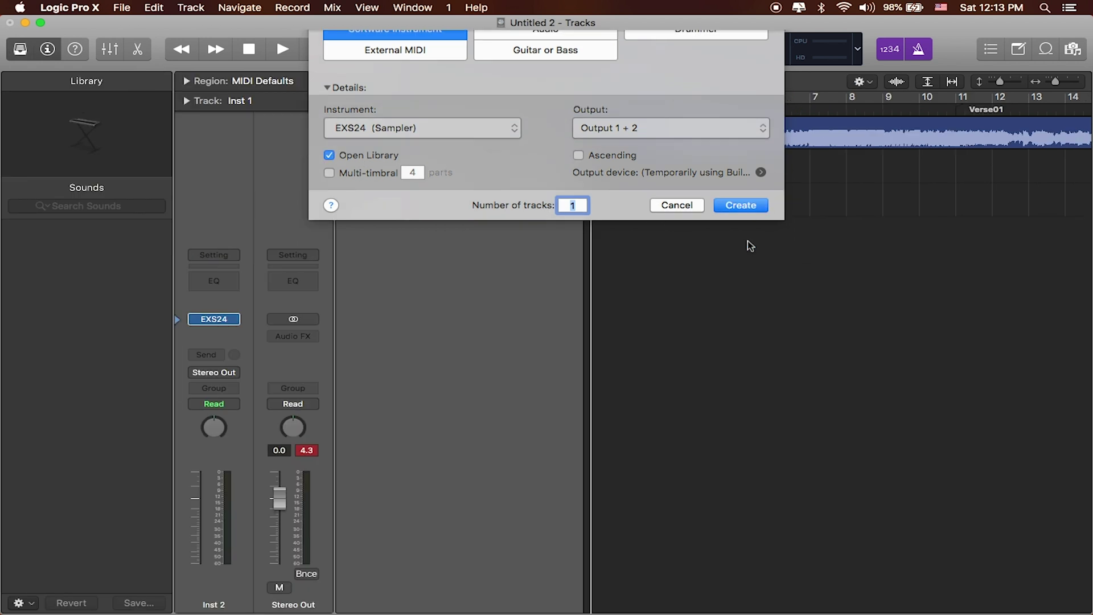
click(55, 272)
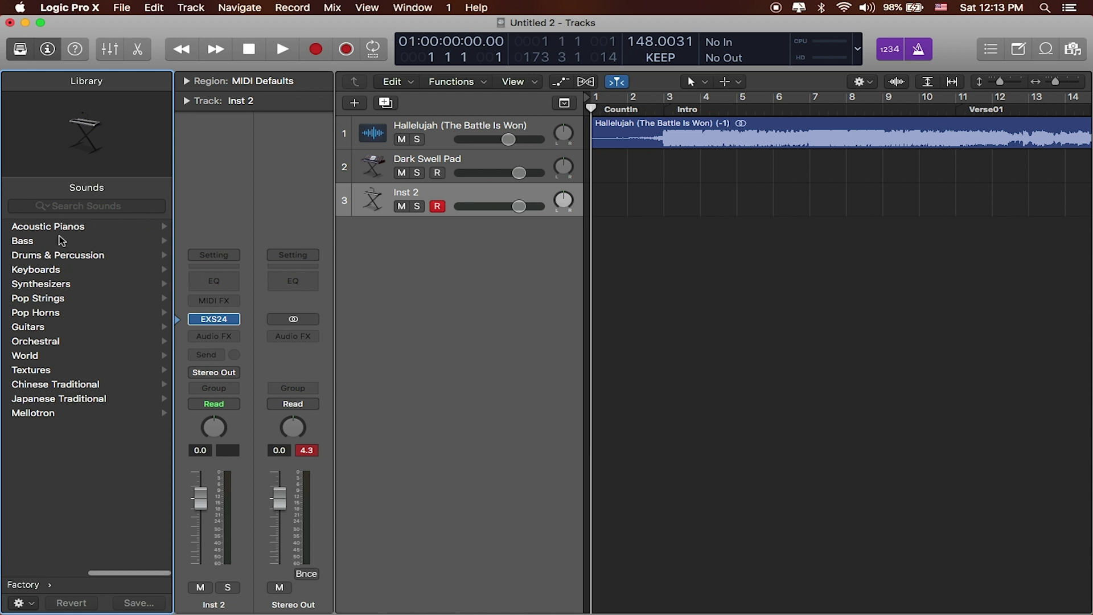
click(77, 228)
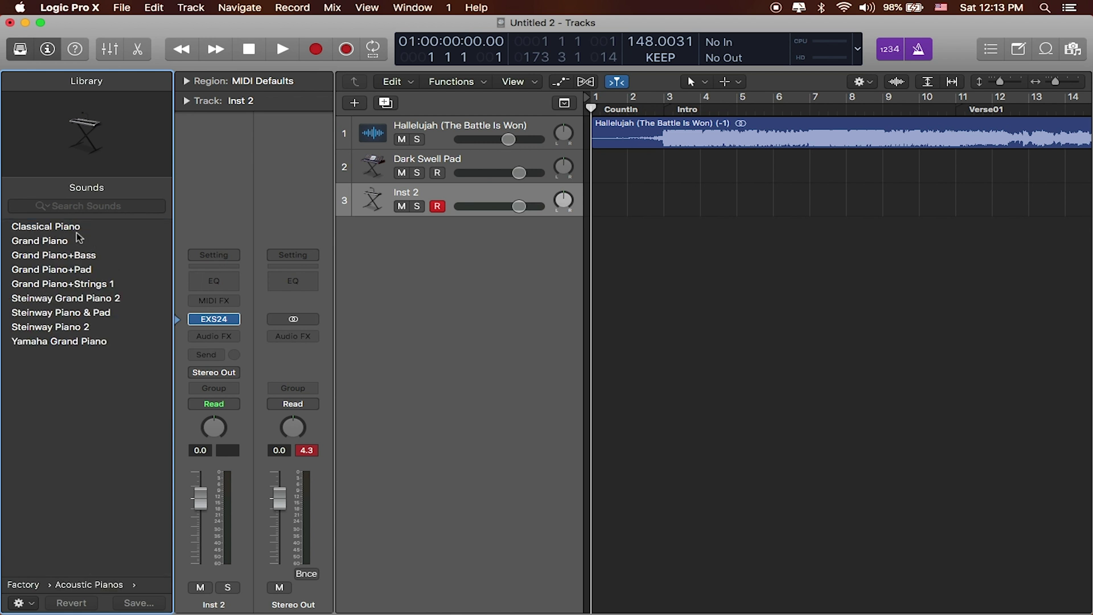
click(95, 299)
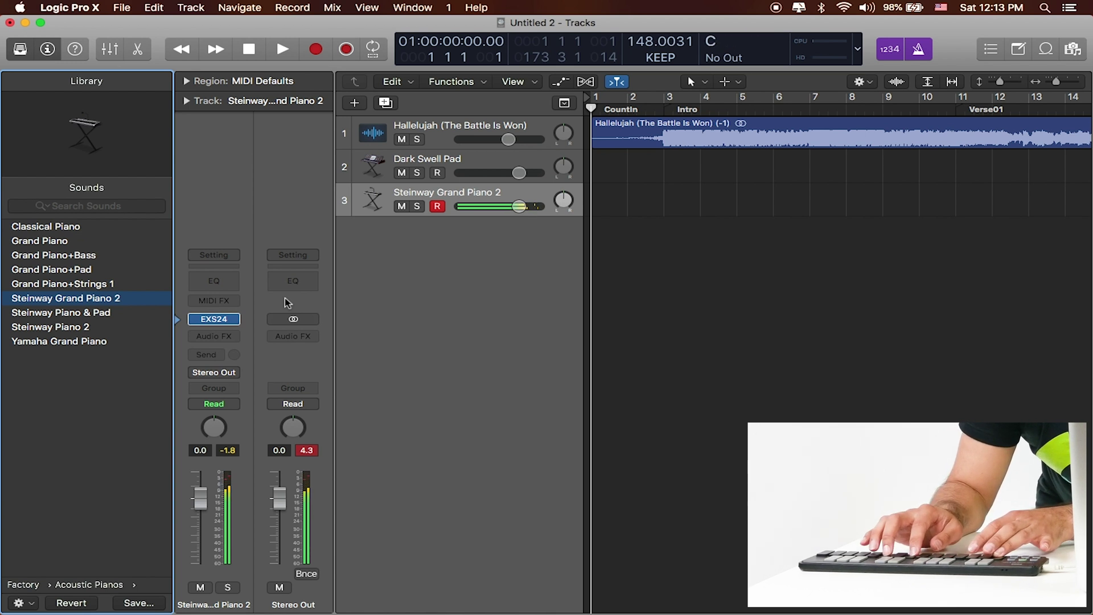
- Switch the track's sound to Synthesizers > Synth Gated > Hybrid Pitch Rise
scroll(78, 361, left, 5)
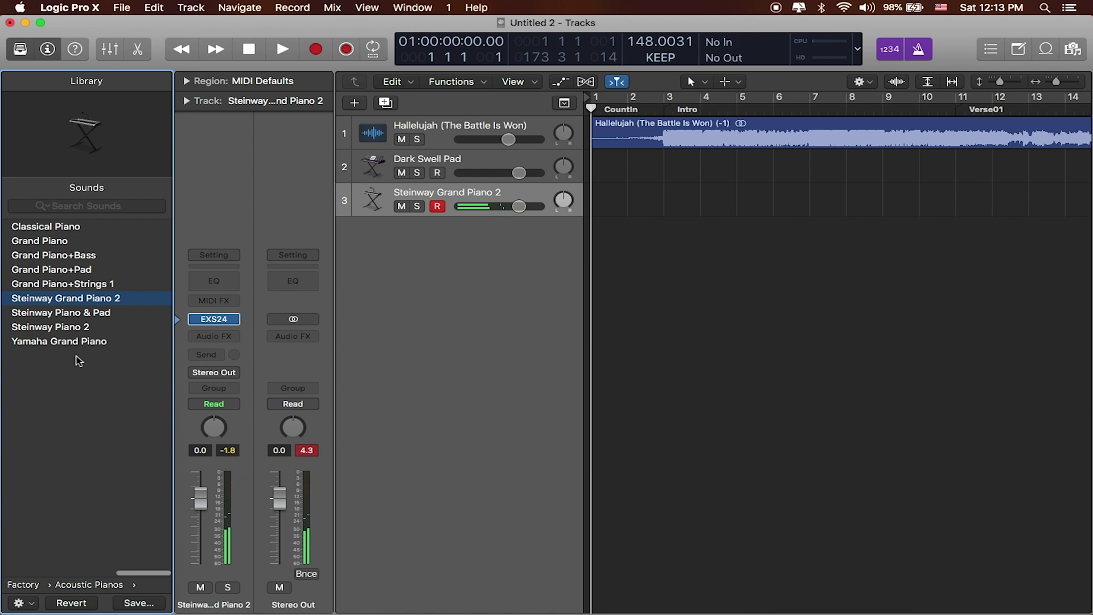
scroll(78, 361, left, 5)
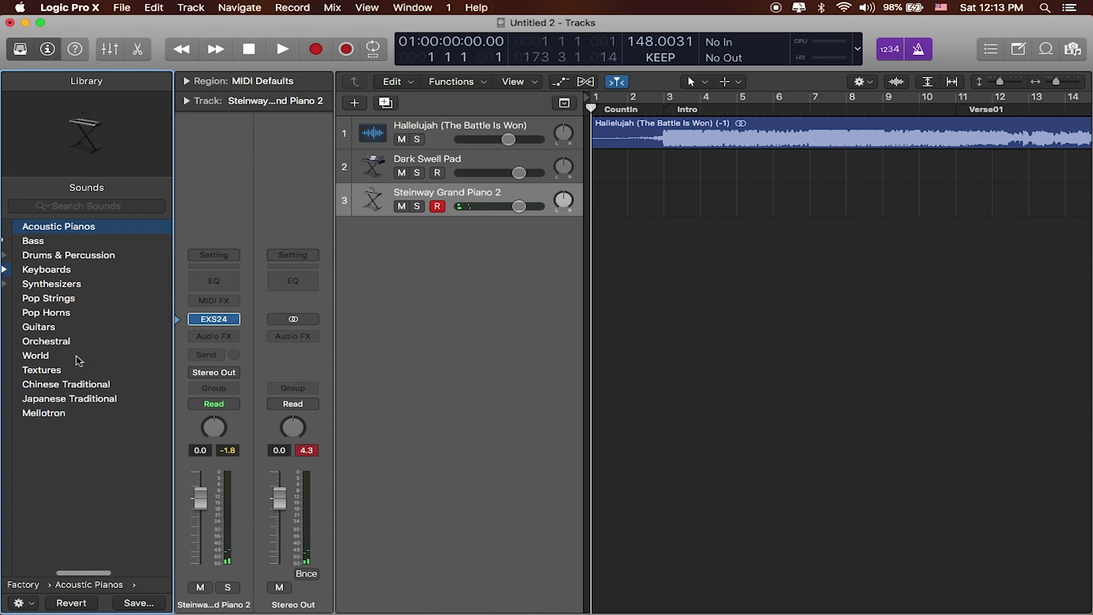
click(73, 285)
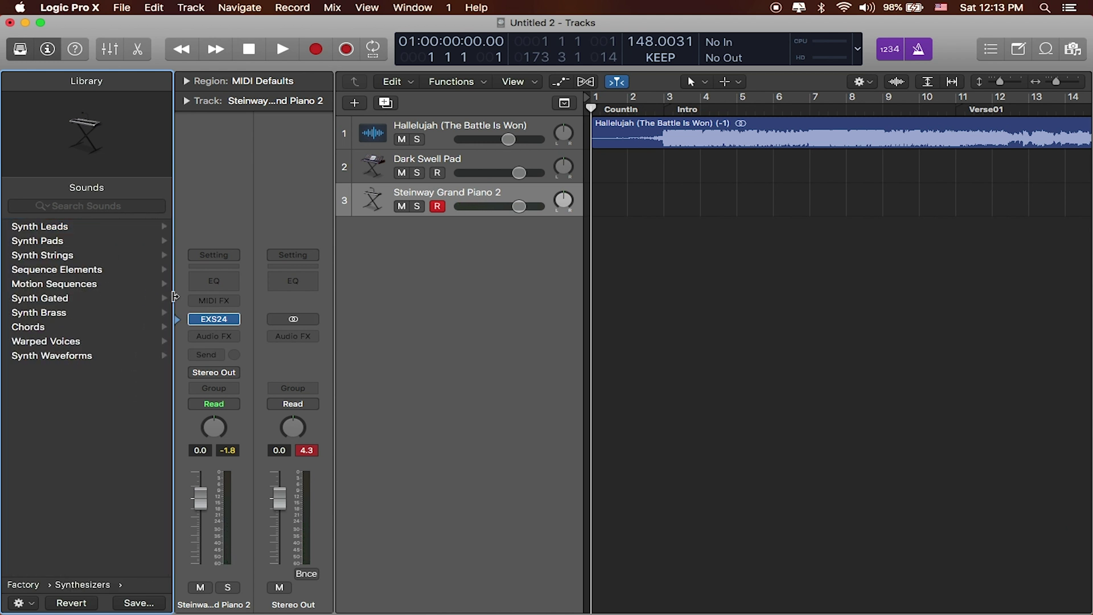
click(75, 298)
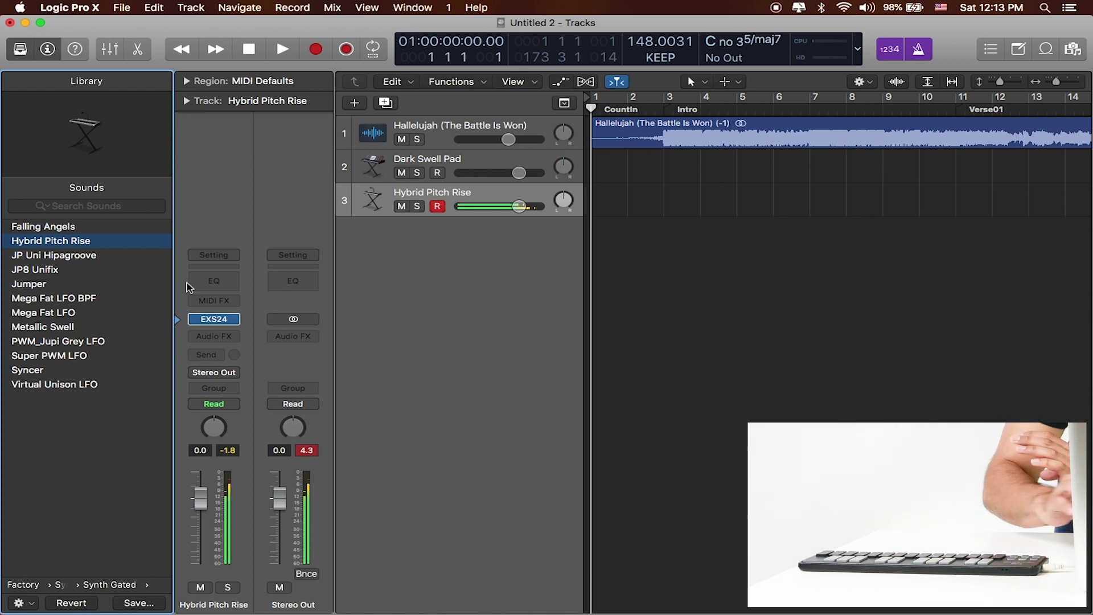
scroll(106, 296, left, 3)
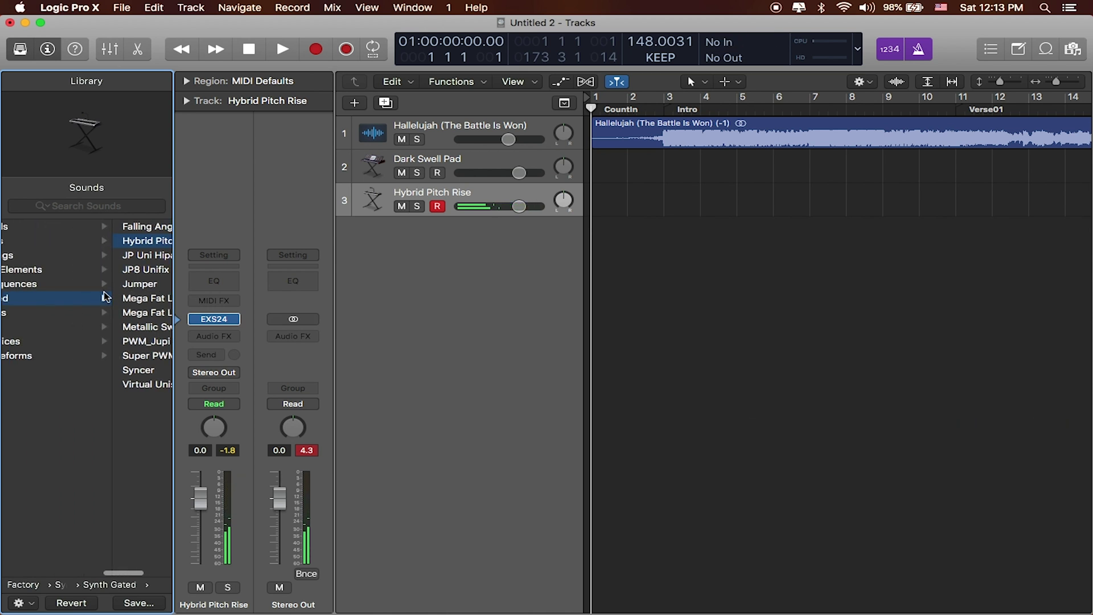
scroll(106, 296, left, 3)
scroll(89, 253, left, 3)
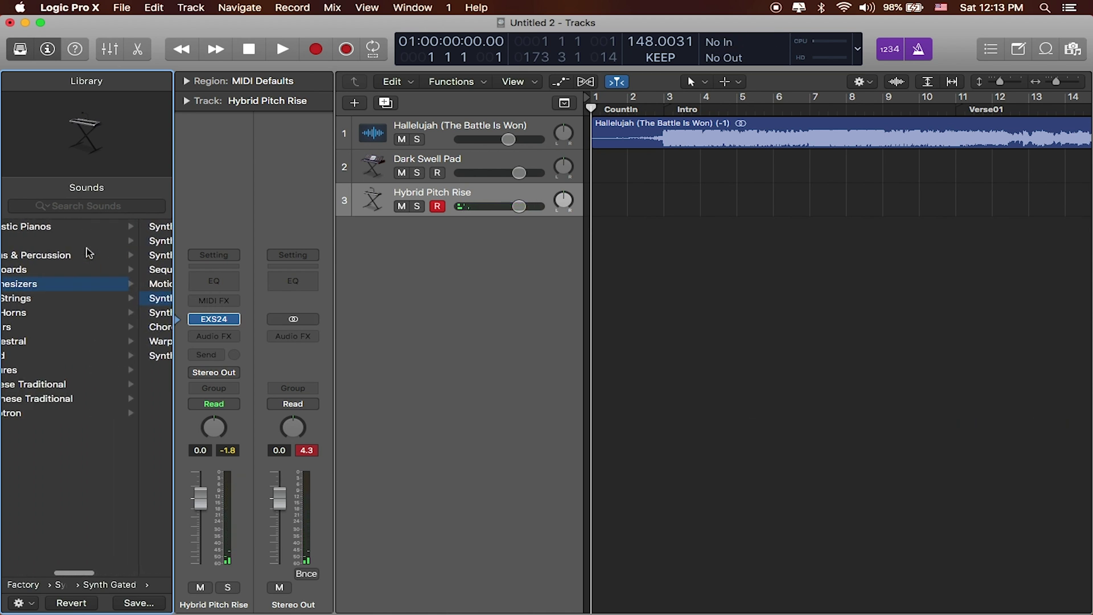
- Load EXS 808 from Drums & Percussion > Electronic Drum Kits onto track 3
click(105, 259)
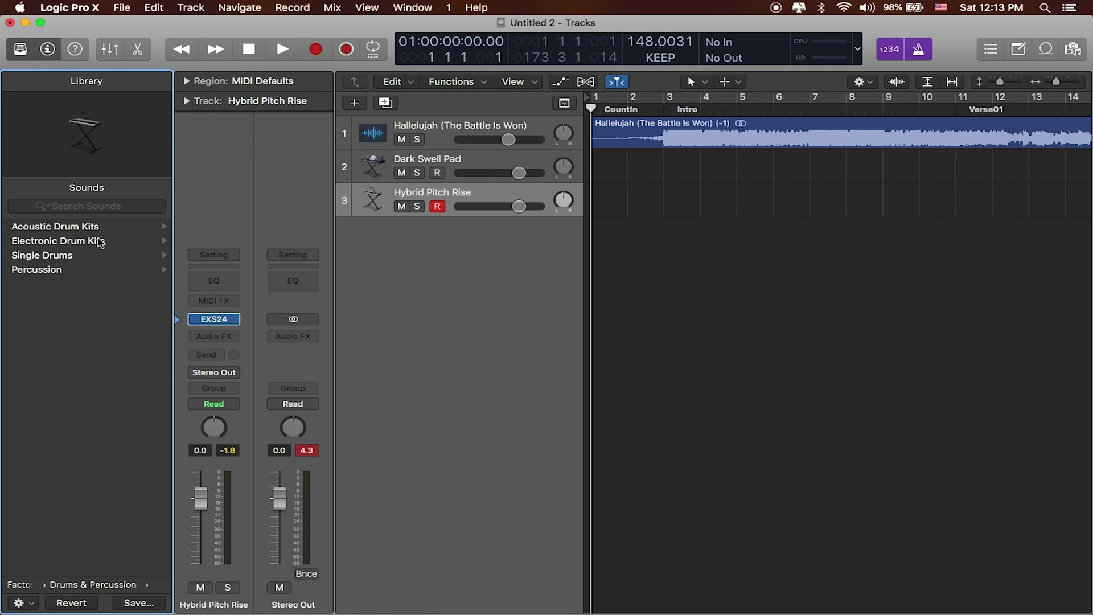
click(92, 245)
scroll(69, 410, down, 2)
click(47, 408)
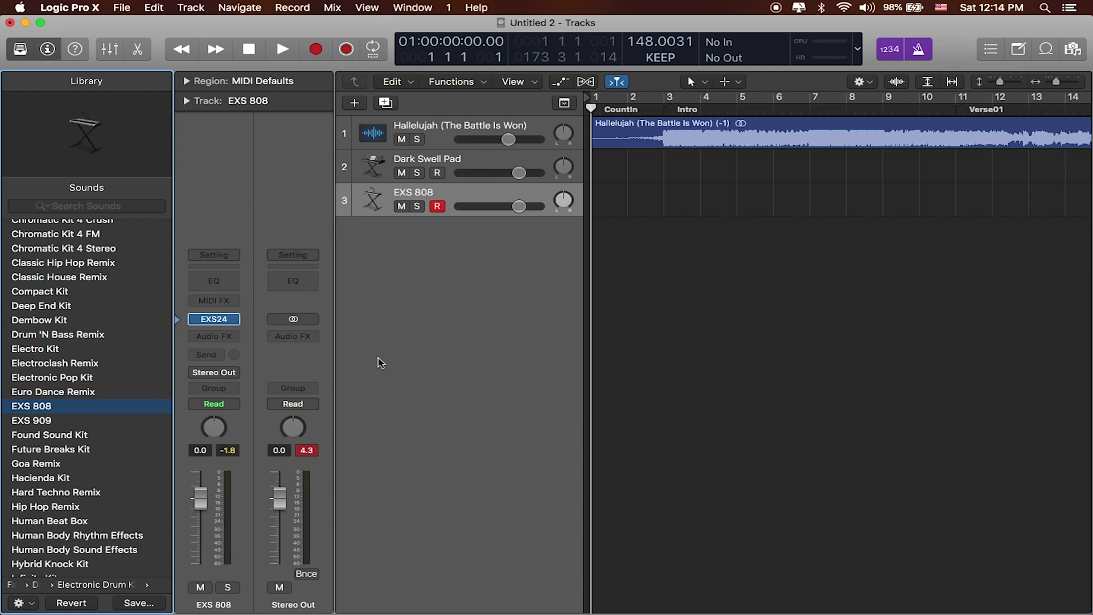
click(471, 199)
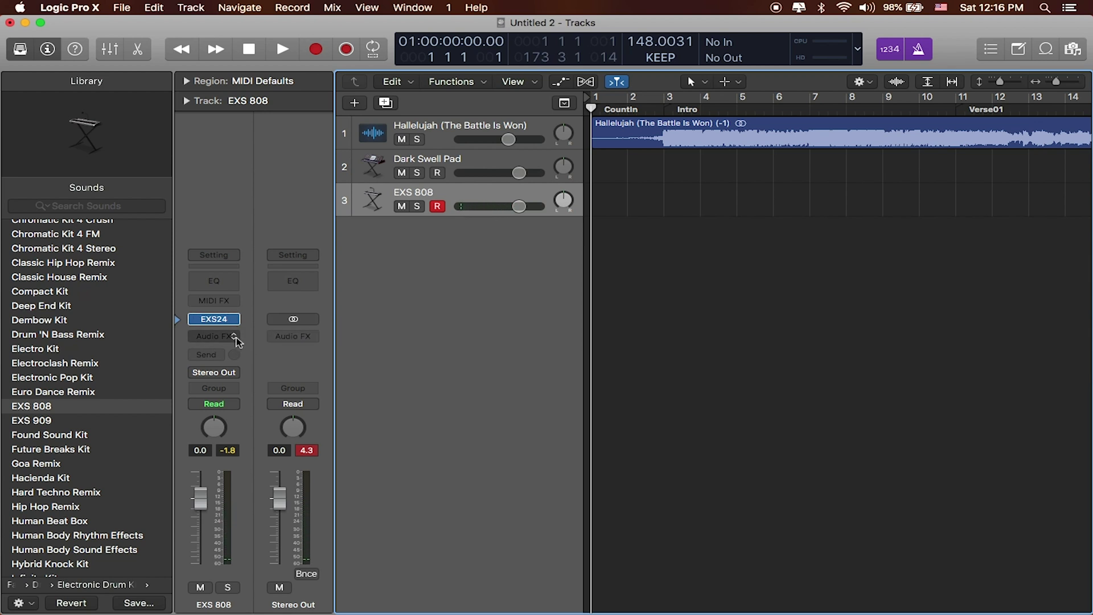
- Insert a stereo Dynamics > Compressor on the EXS 808 track and move its window down-right
click(233, 340)
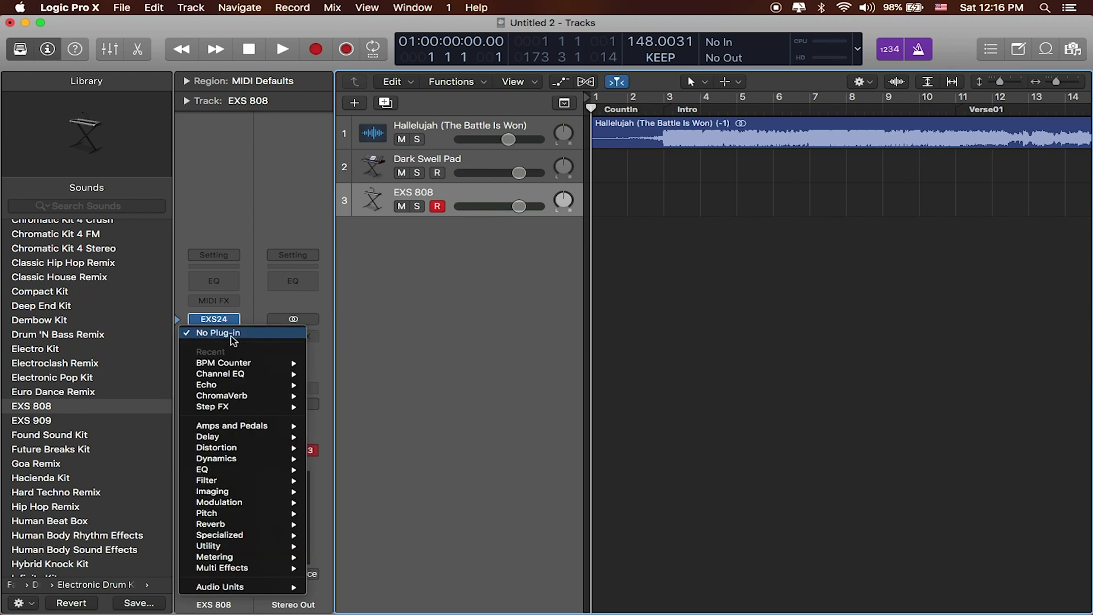
mouse_move(265, 464)
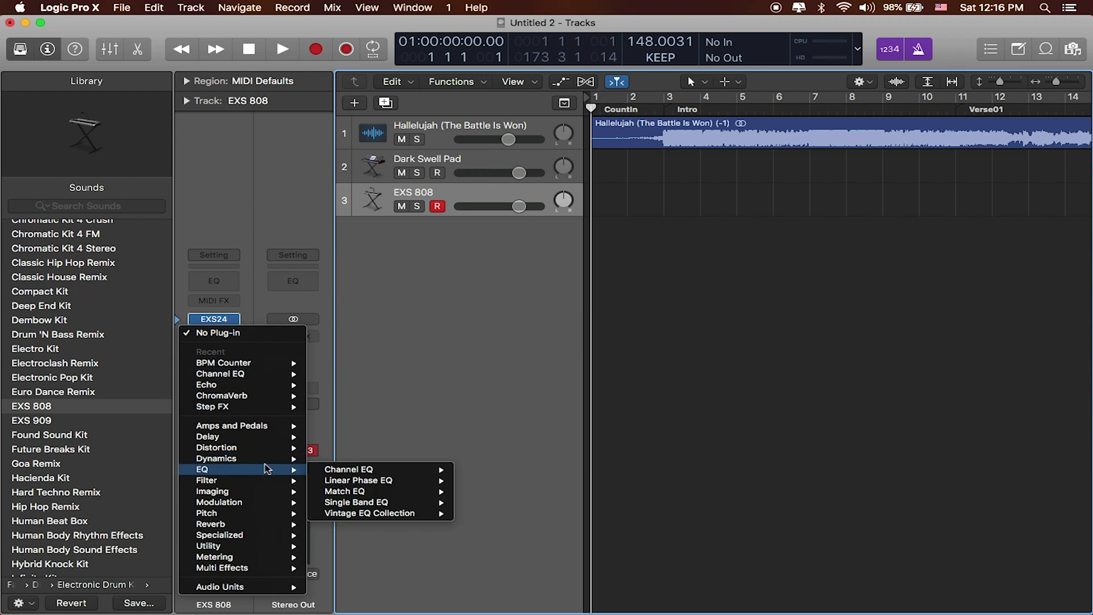
mouse_move(344, 472)
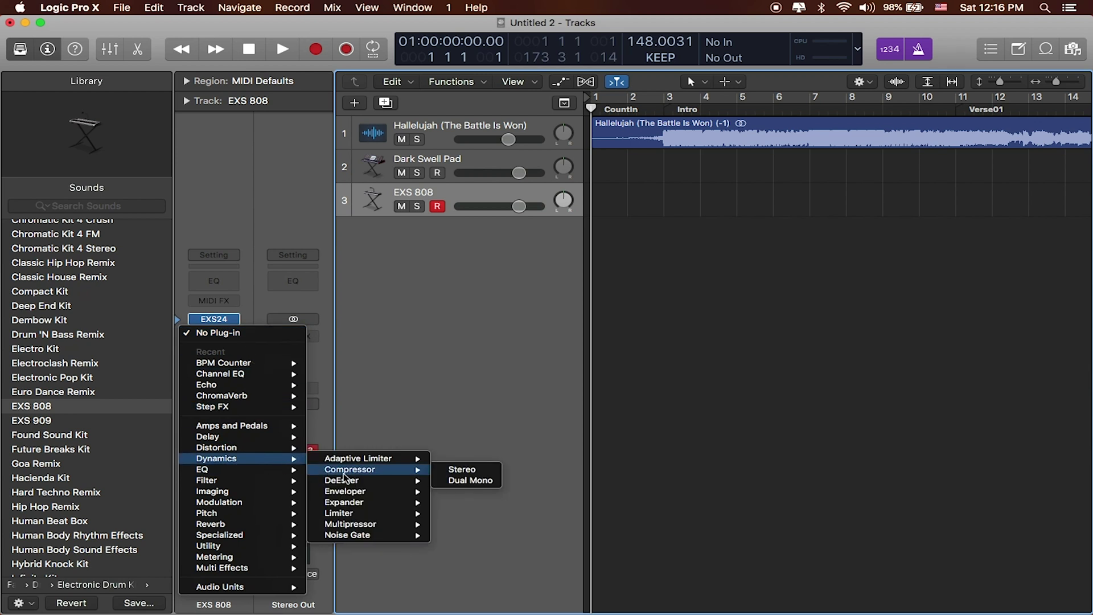
click(475, 471)
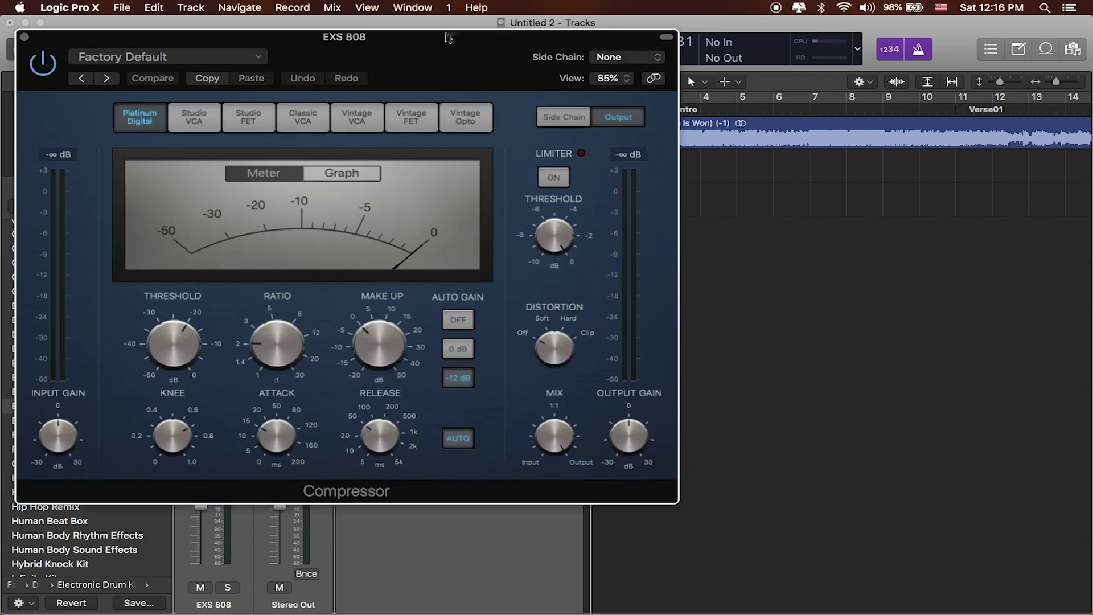
drag(393, 44, 746, 80)
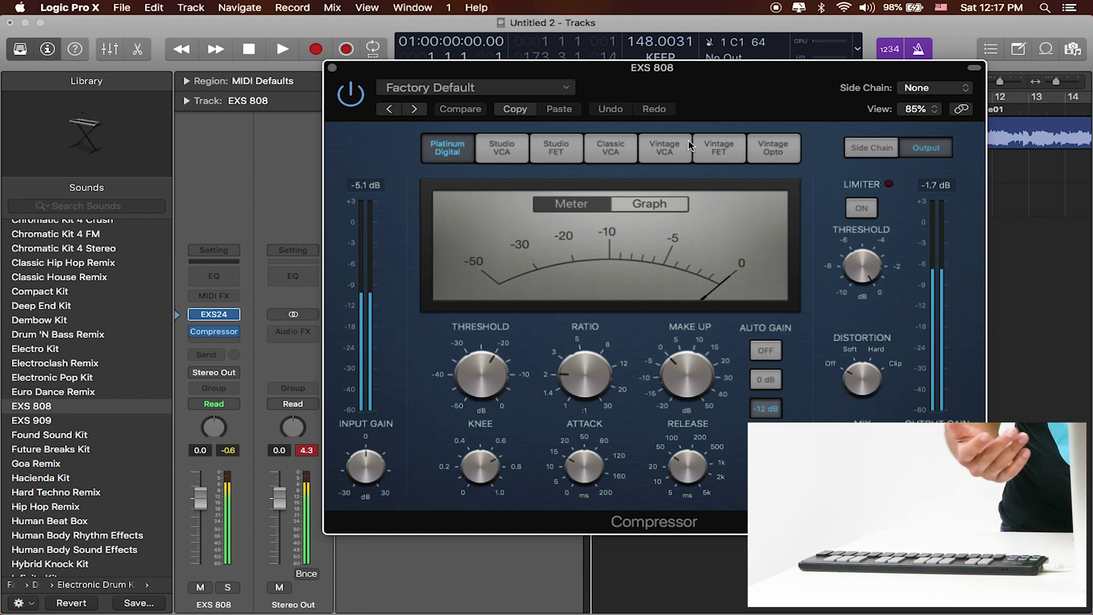
- Try the Vintage VCA and Vintage FET models, then settle on the Classic VCA compressor
click(667, 148)
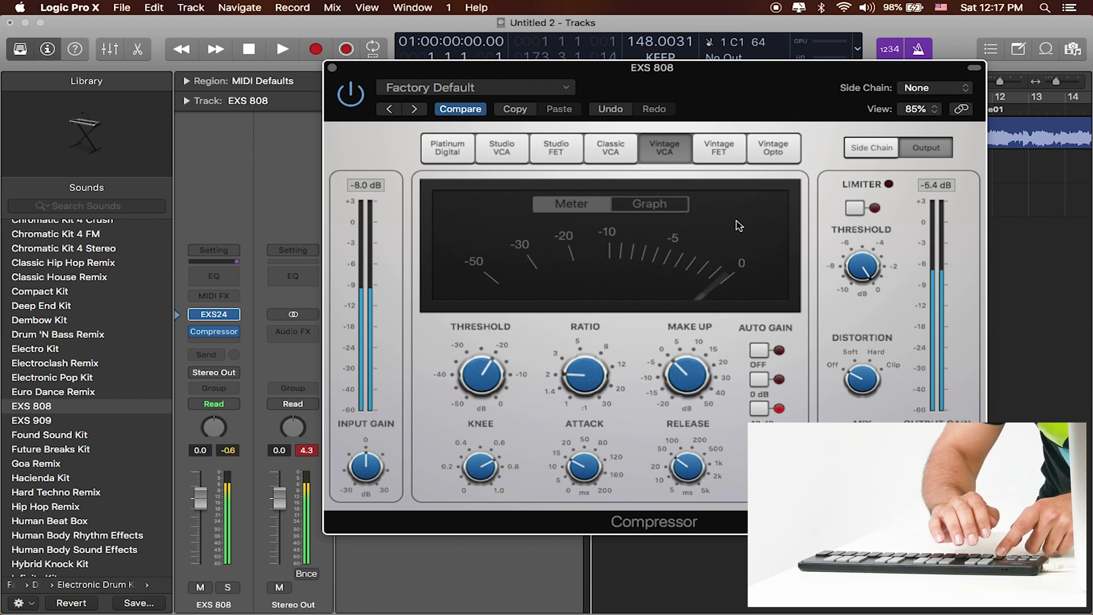
click(730, 159)
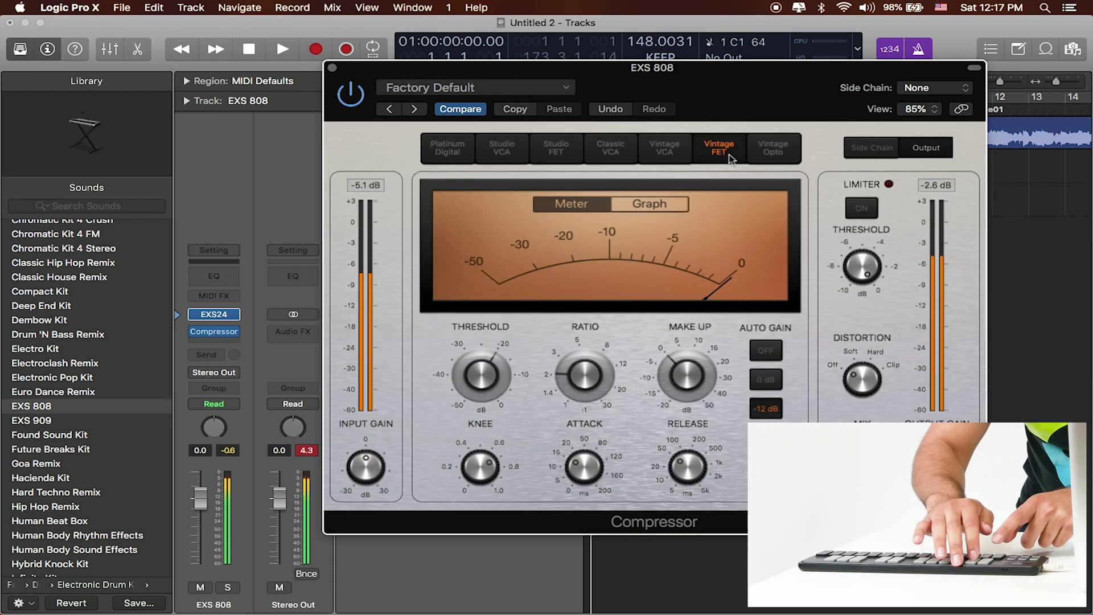
click(621, 152)
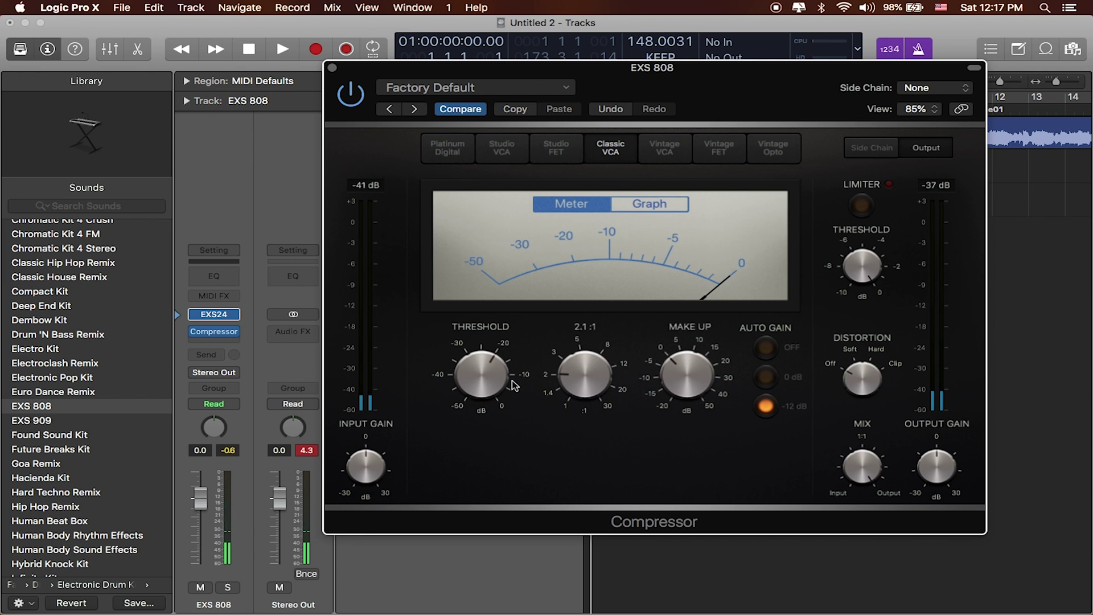
mouse_move(490, 374)
mouse_move(829, 449)
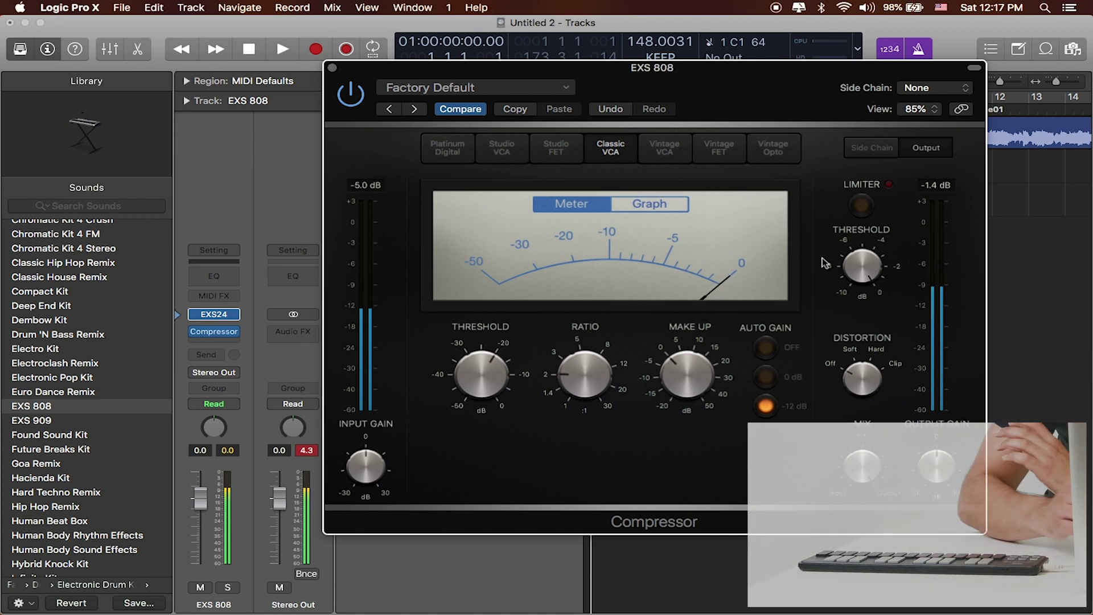
- Lower the compressor Mix to about 50.5%, close its window, and insert a Channel EQ
mouse_move(863, 481)
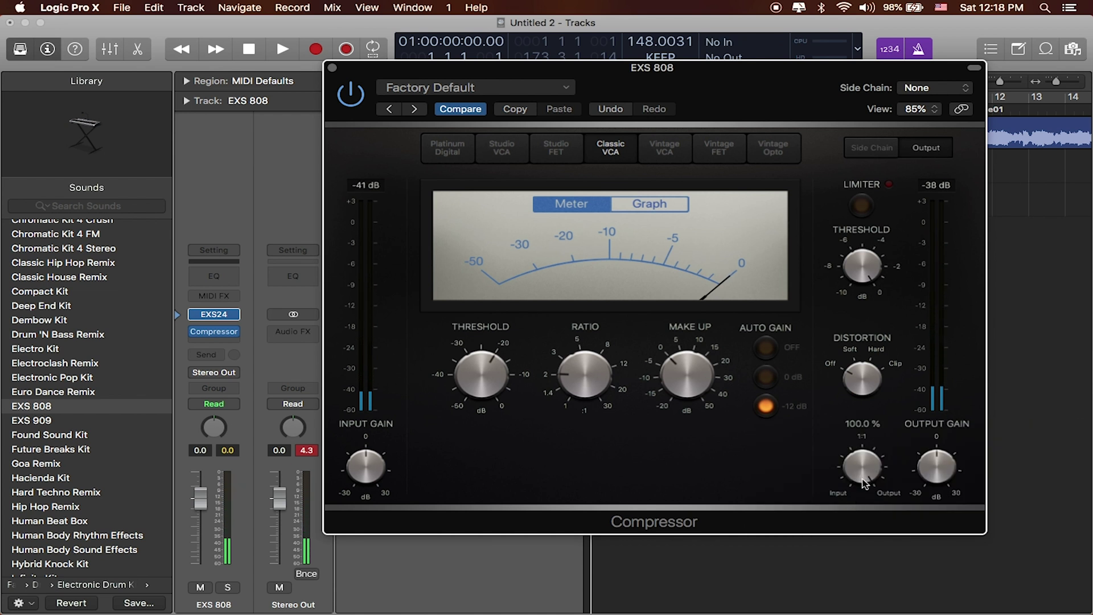
drag(864, 483, 861, 521)
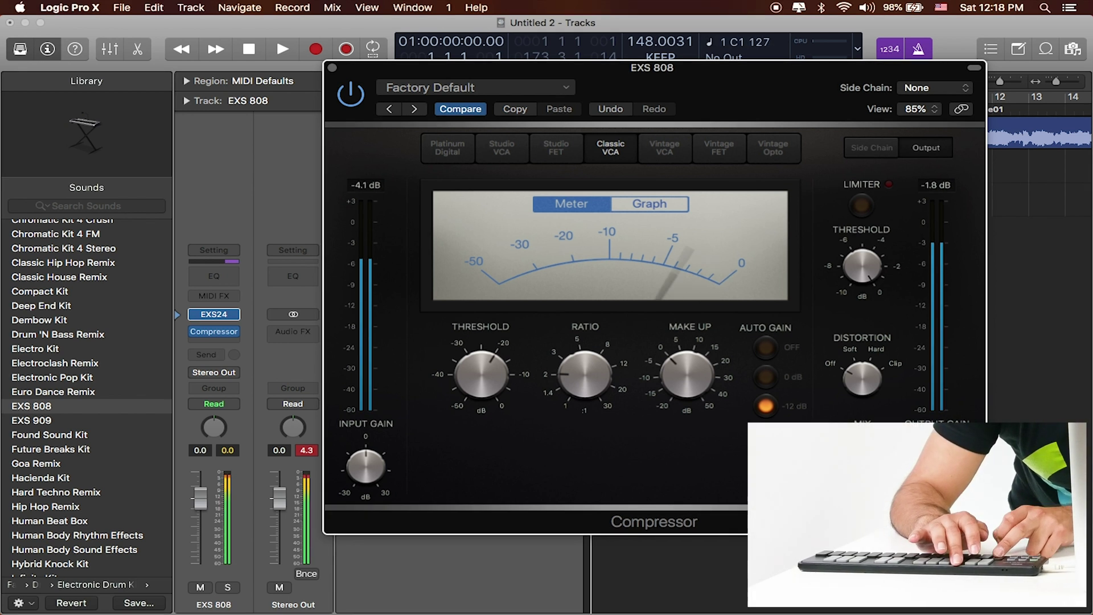
click(332, 68)
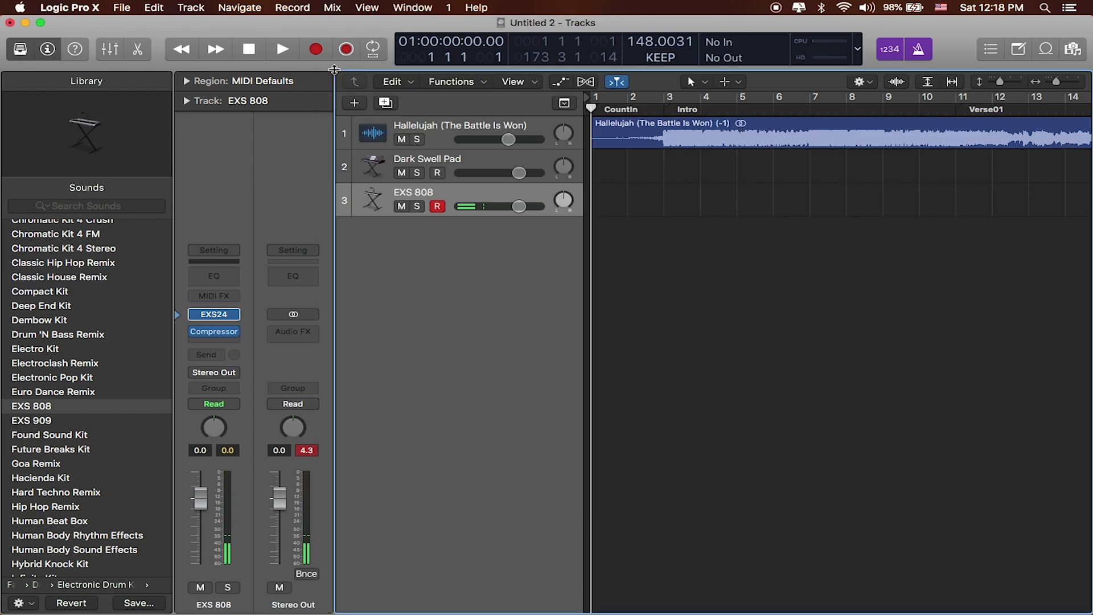
click(233, 279)
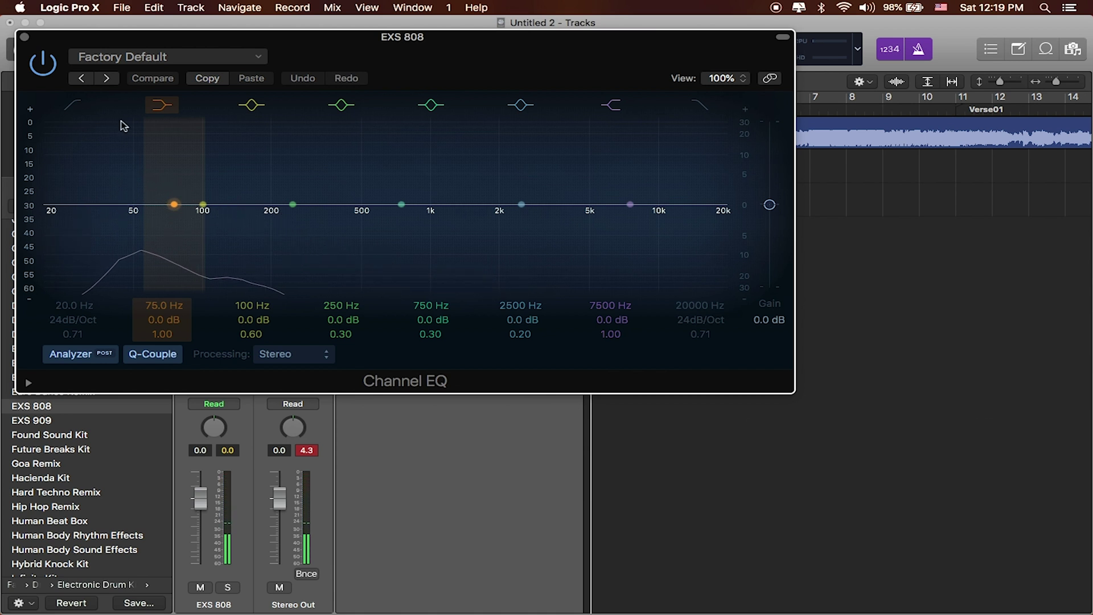
- Close the Channel EQ window, leaving Compressor and Channel EQ inserts on the EXS 808 strip
click(24, 37)
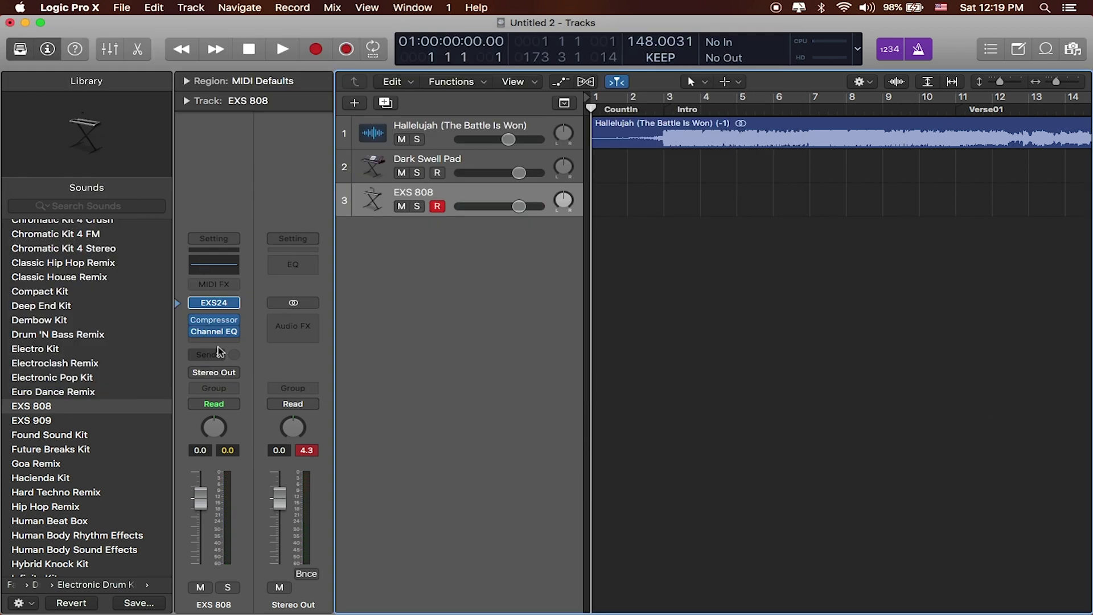
- Move the Channel EQ above the Compressor, reopen it, and boost 7600 Hz by +4.5 dB
mouse_move(215, 336)
drag(216, 335, 217, 320)
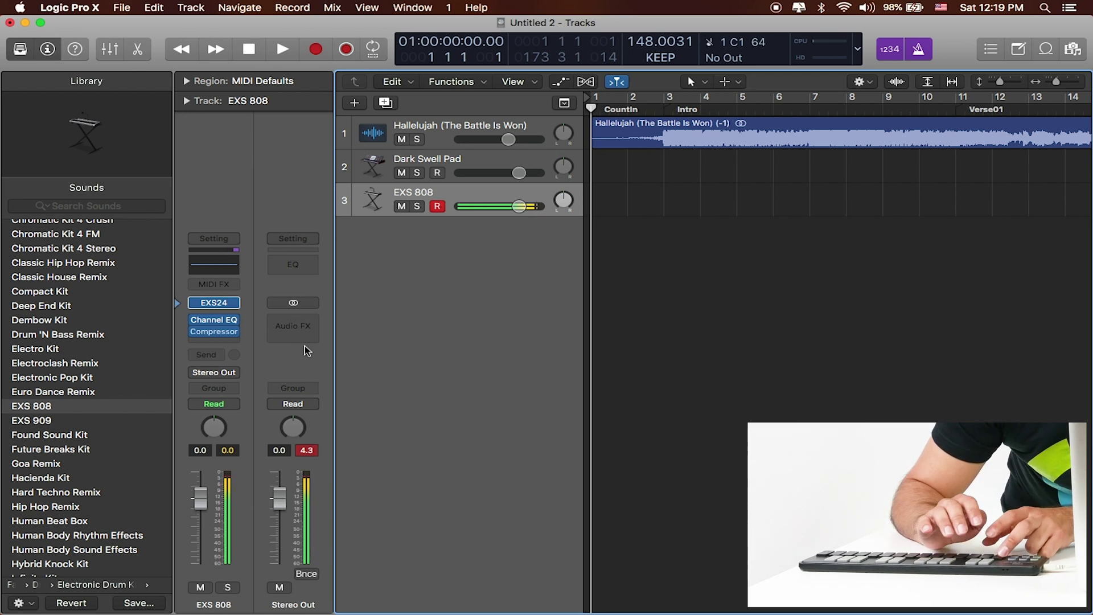
click(214, 319)
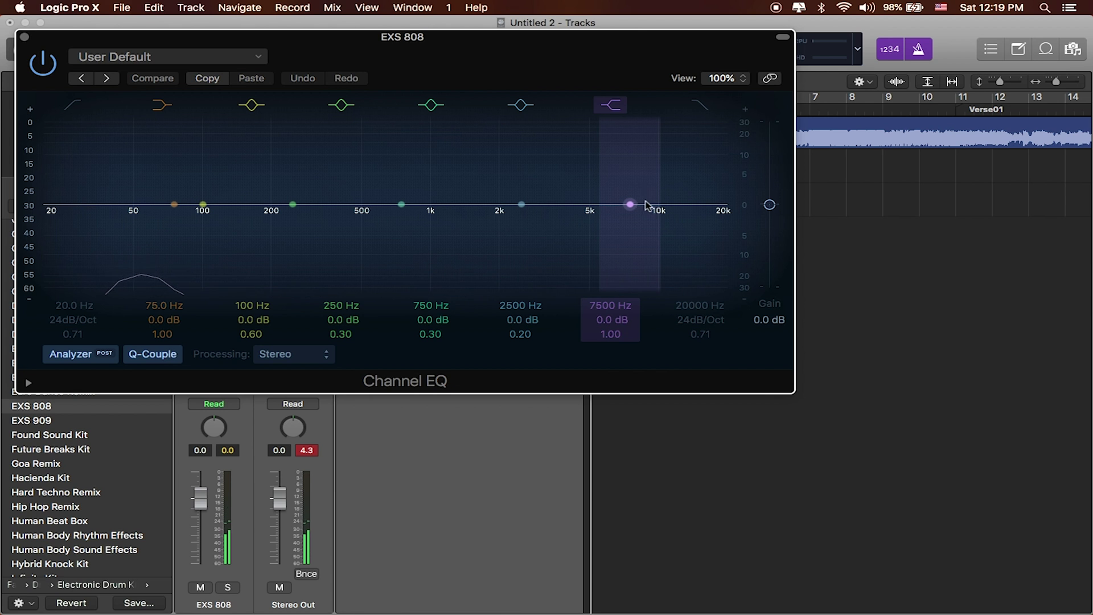
drag(630, 204, 632, 191)
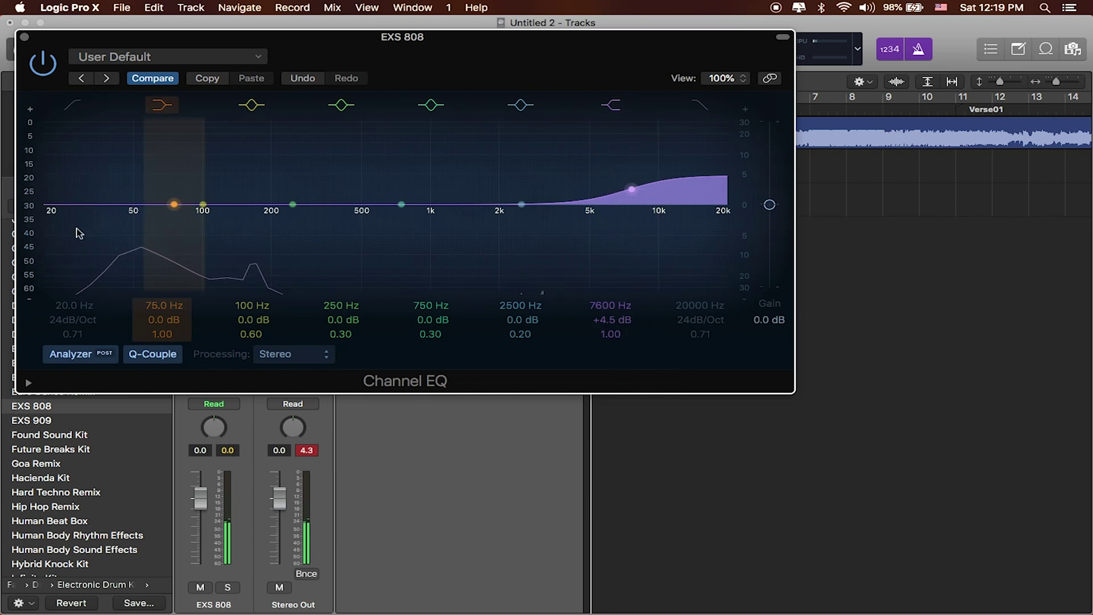
- Enable the Channel EQ low-cut filter and set its frequency to about 28 Hz
click(74, 105)
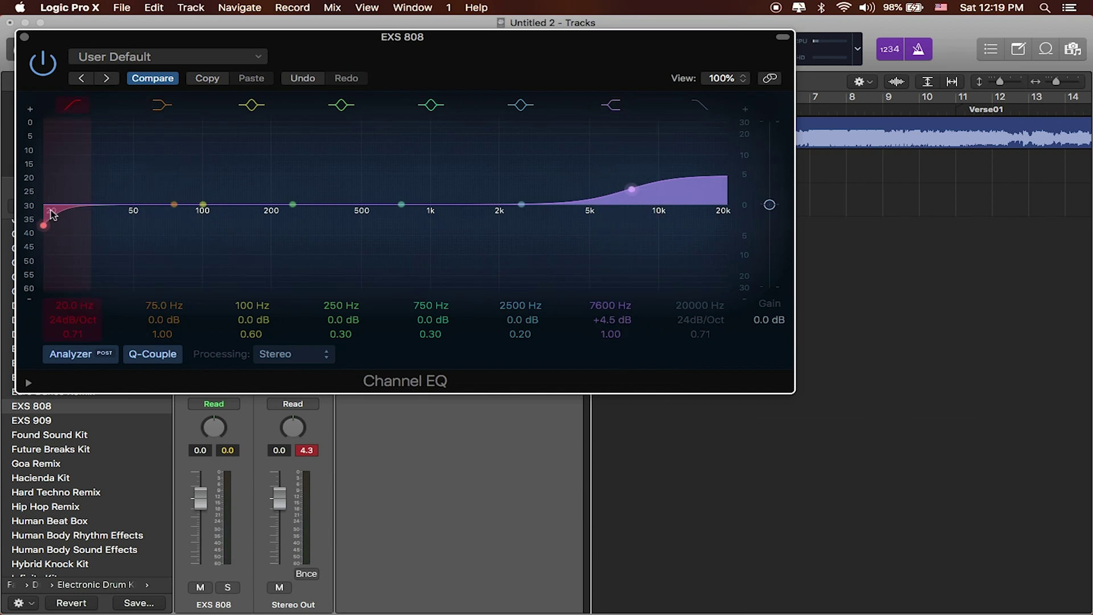
drag(47, 223, 89, 226)
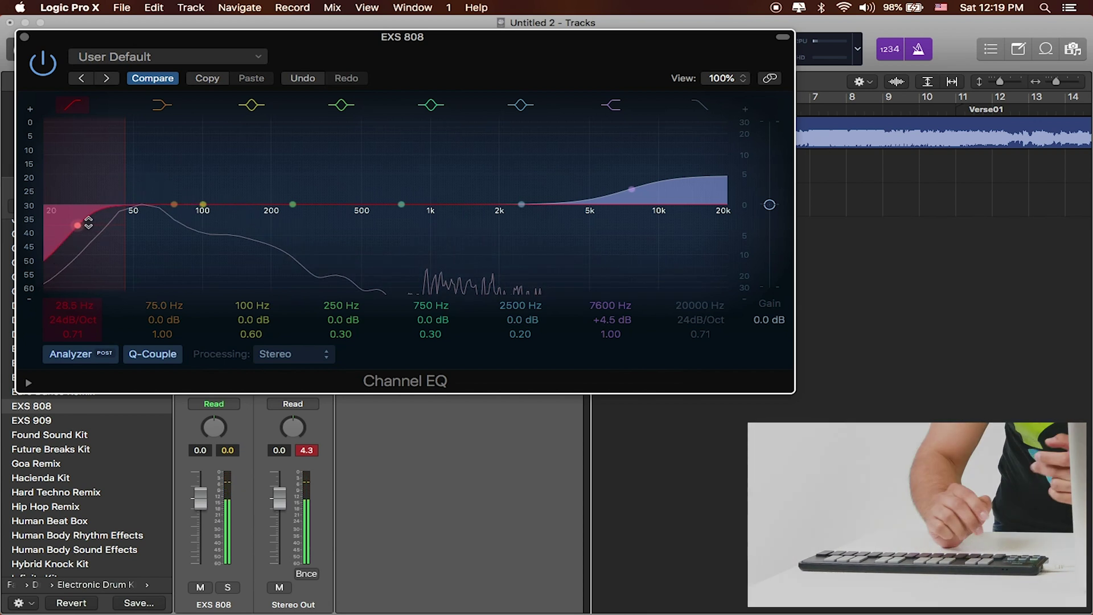
drag(88, 222, 45, 222)
key(super+w)
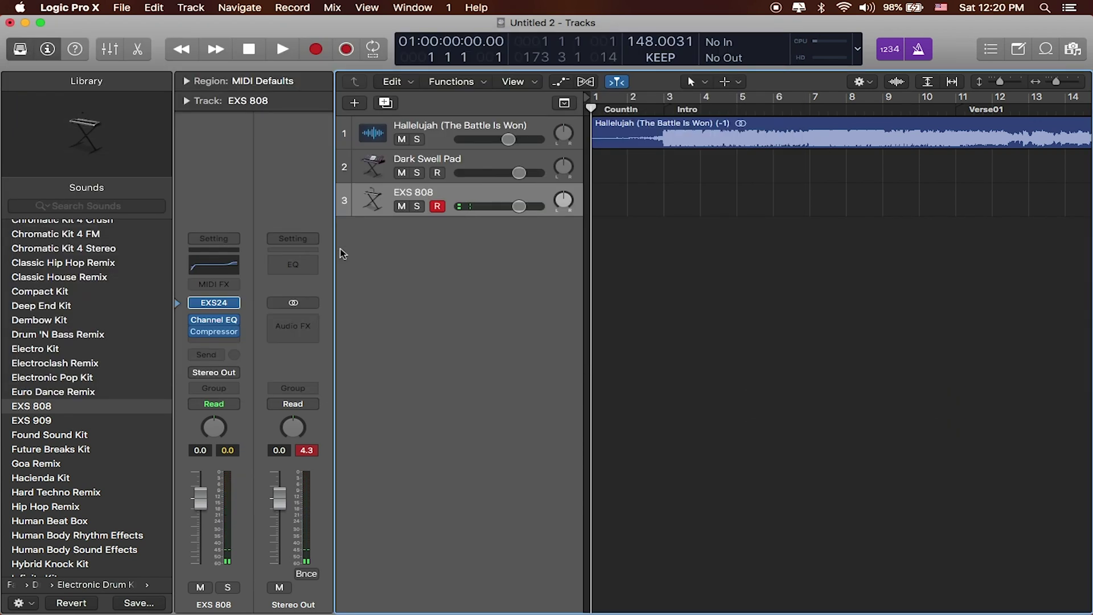